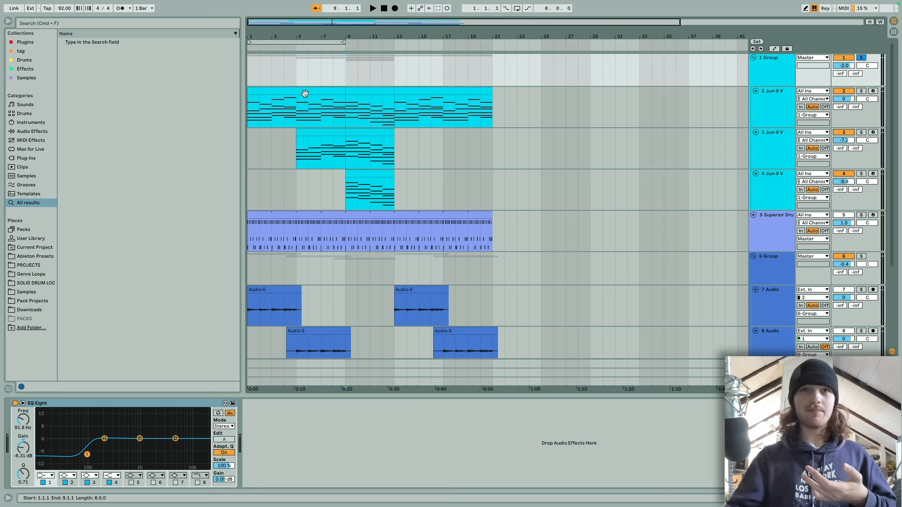
Inspect the Jun-6 V synth settings on track 2 and close the plug-in window.
click(305, 93)
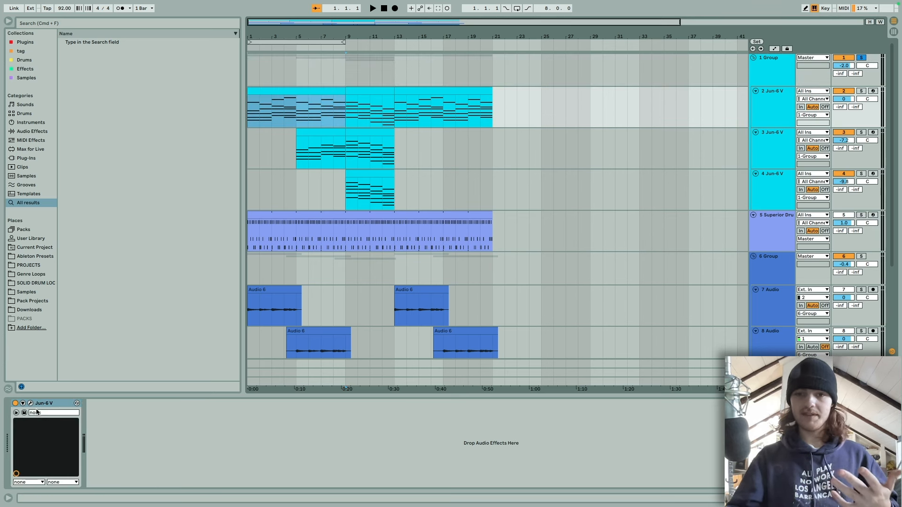
click(30, 403)
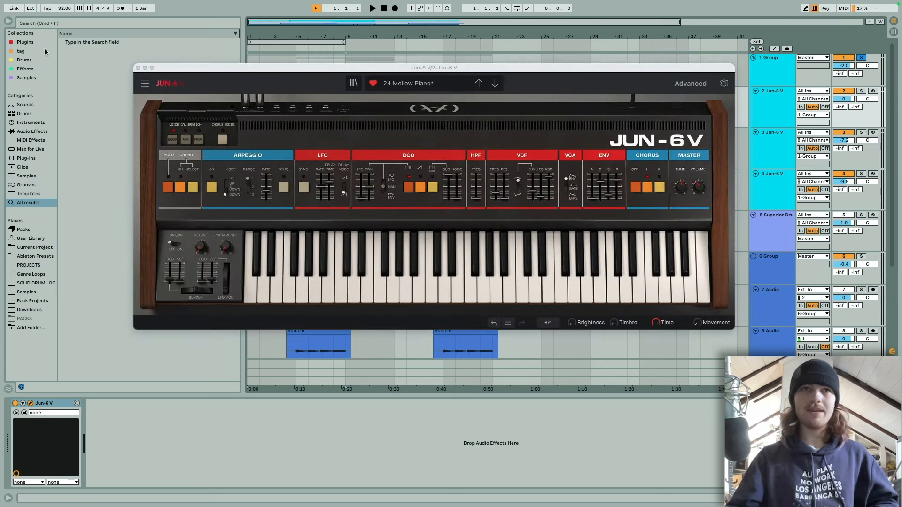
click(137, 68)
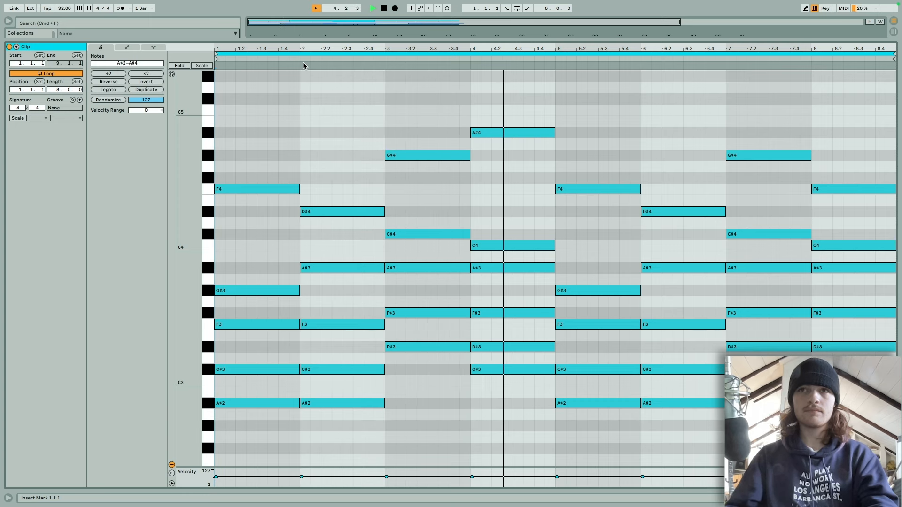
Stop playback and close the track 2 clip's notes, and open and audition the same track's clip at bar 9.
key(space)
key(shift+Tab)
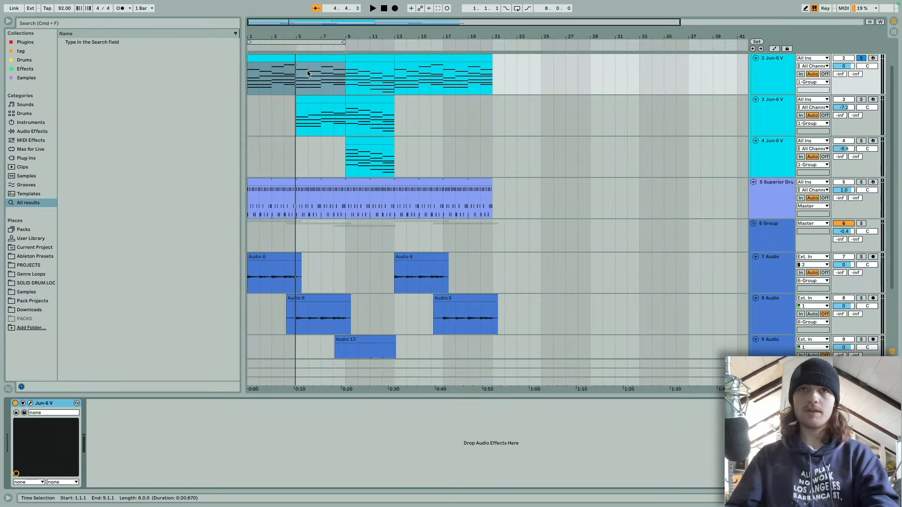
click(367, 73)
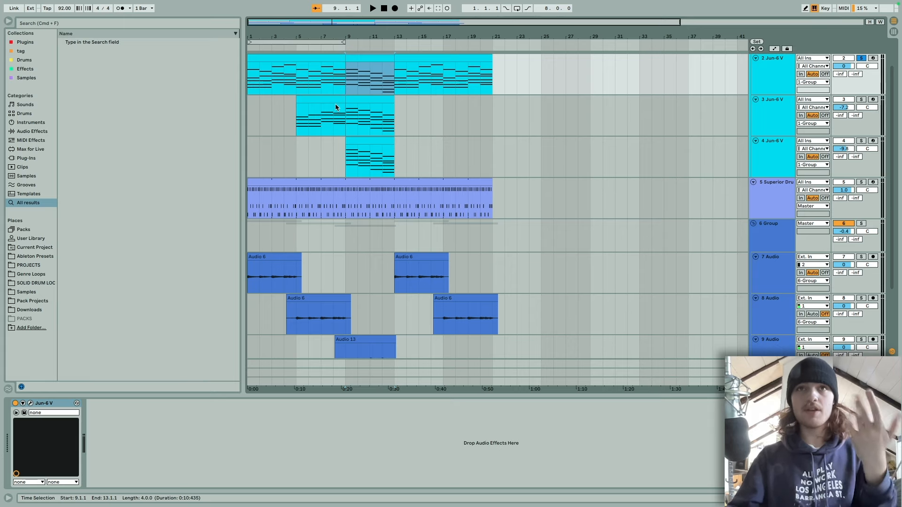
double_click(364, 59)
key(space)
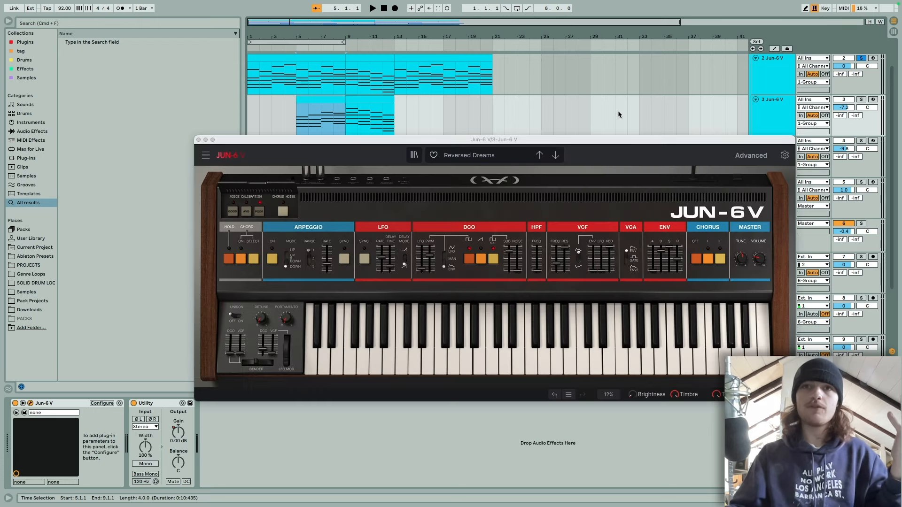
Solo Jun-6 V track 3, audition its clip from bar 5, and close its synth window.
click(861, 100)
click(318, 120)
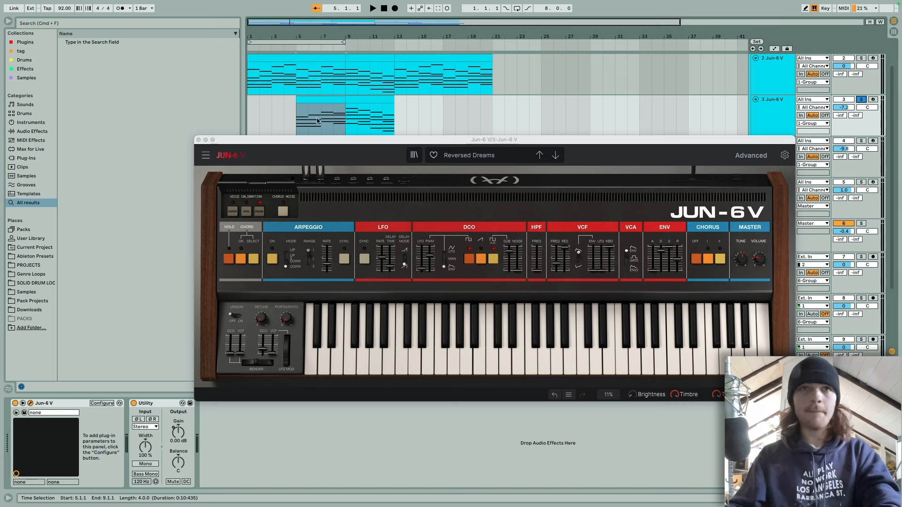
key(space)
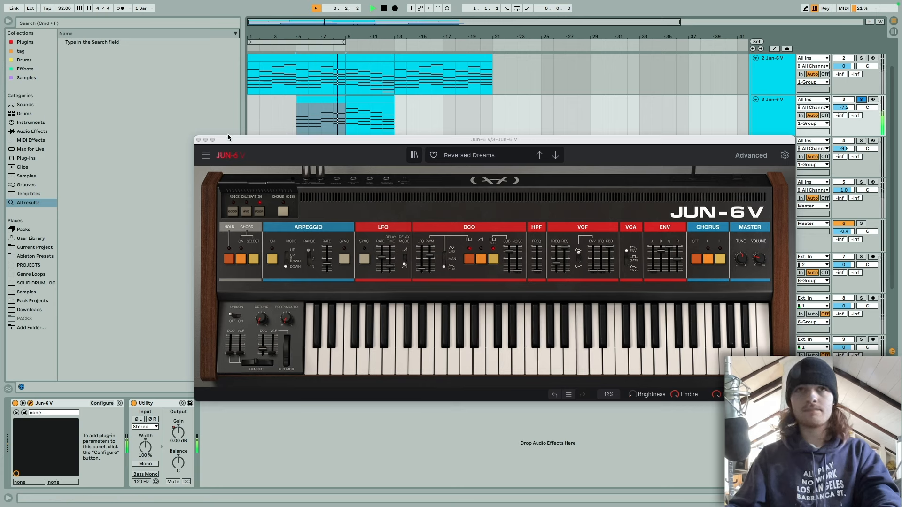
key(space)
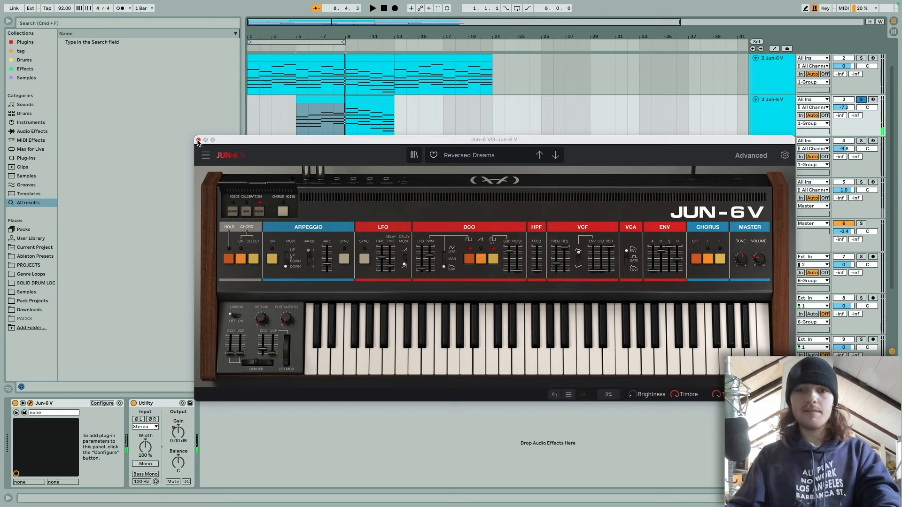
click(199, 140)
Select the bar 9 clip on Jun-6 V track 4, view its synth during playback, and close the plug-in window.
click(479, 143)
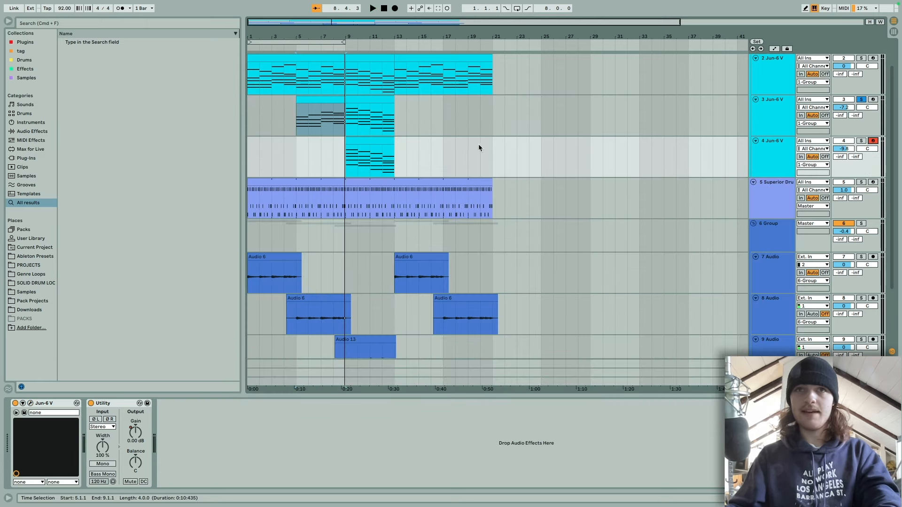
click(357, 141)
click(16, 413)
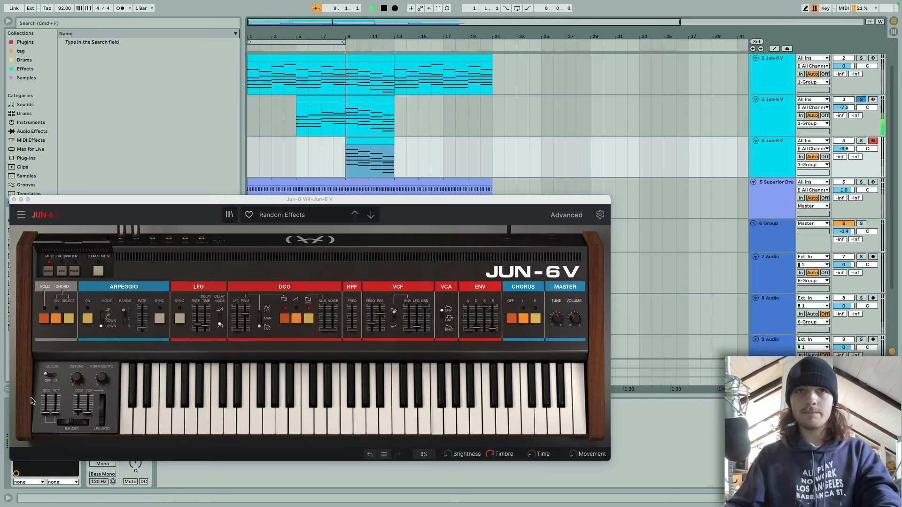
key(space)
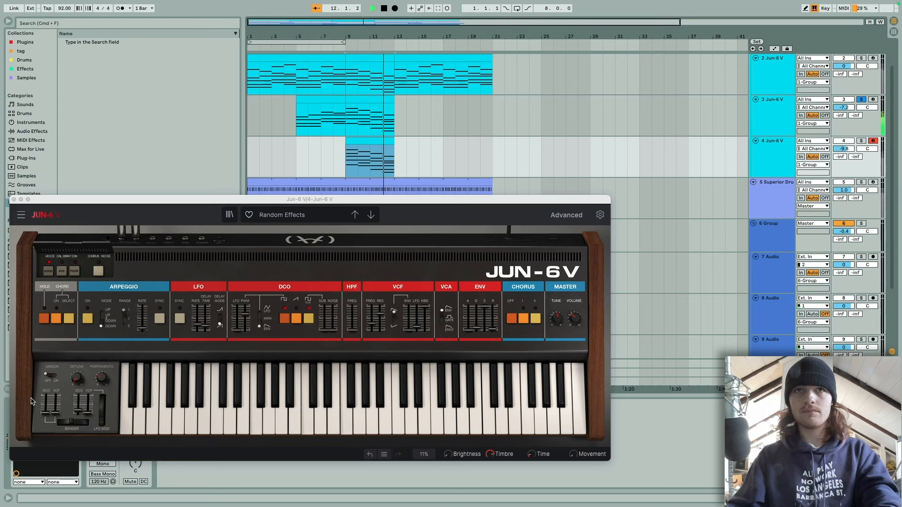
key(space)
click(15, 199)
Clear the solo on track 3 and audition the synth group together from bar 5.
click(862, 100)
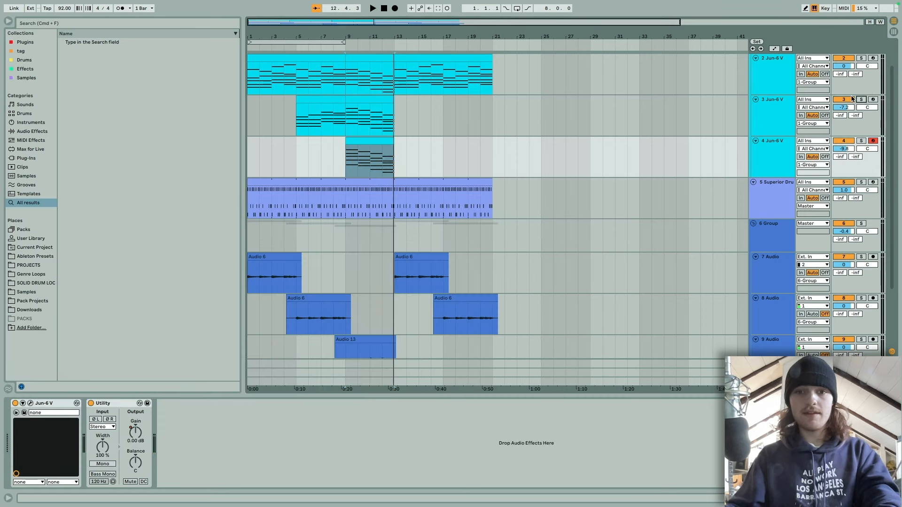
click(299, 147)
scroll(540, 170, up, 1)
key(space)
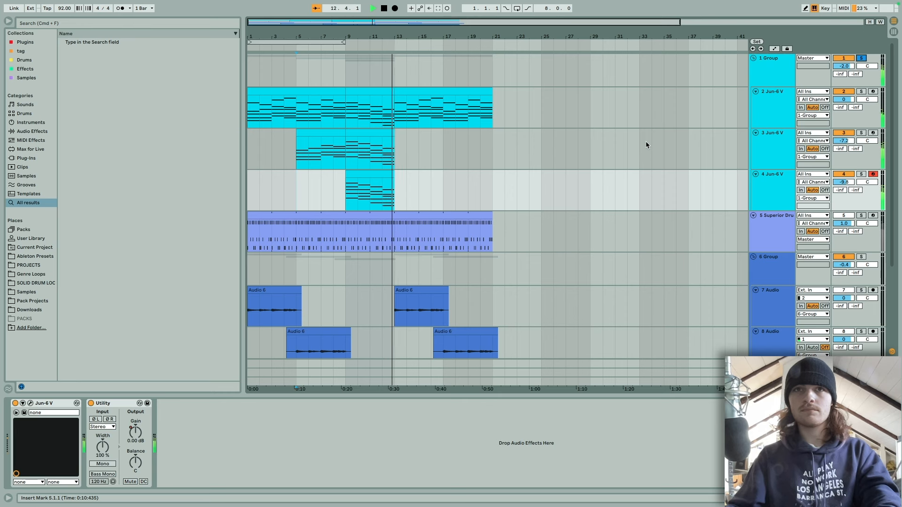
key(space)
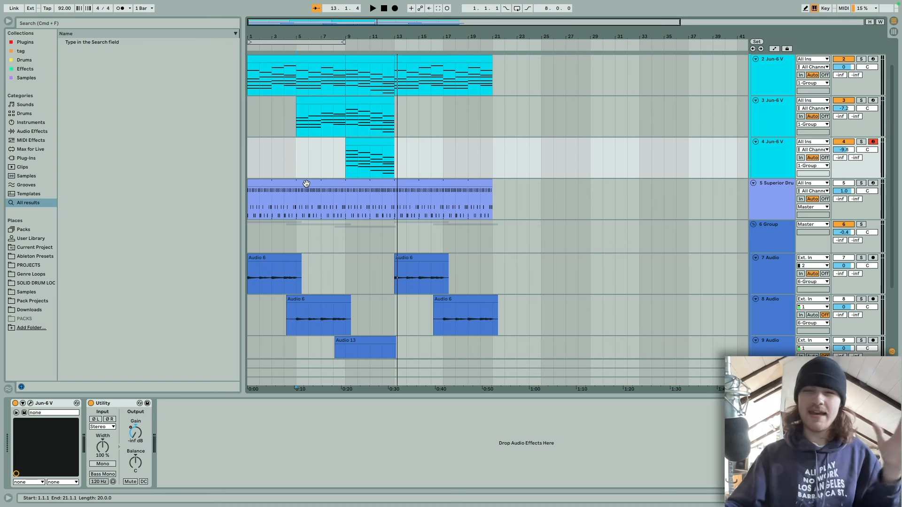
Select the Superior Drummer clip, inspect the track's Saturation Knob plug-in, and close its window.
click(306, 184)
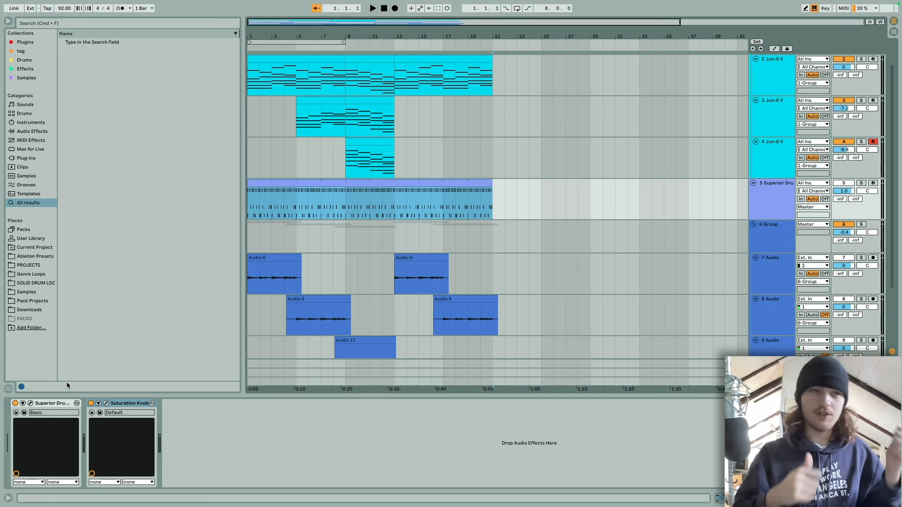
click(106, 403)
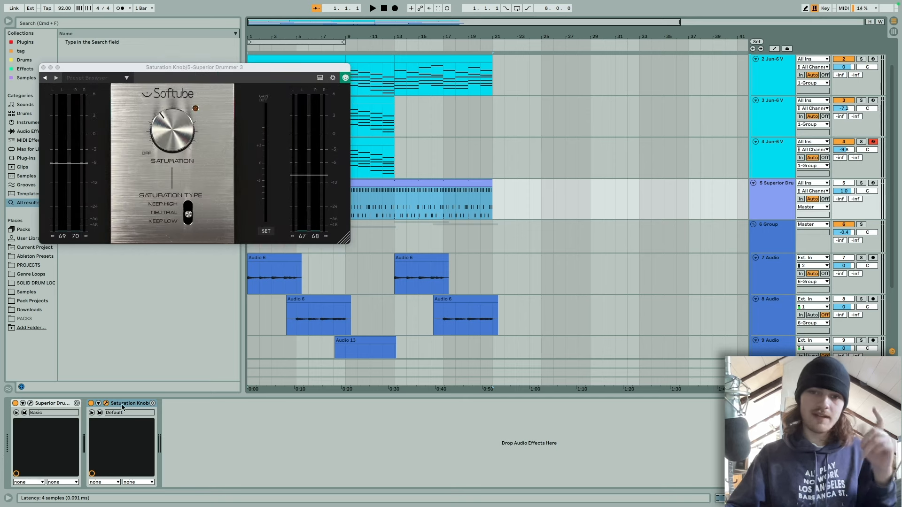
drag(160, 68, 317, 97)
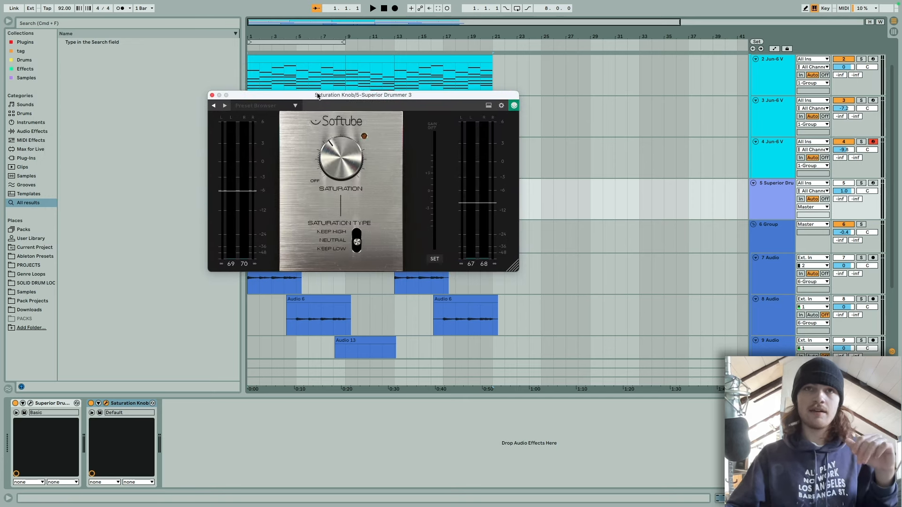
click(212, 96)
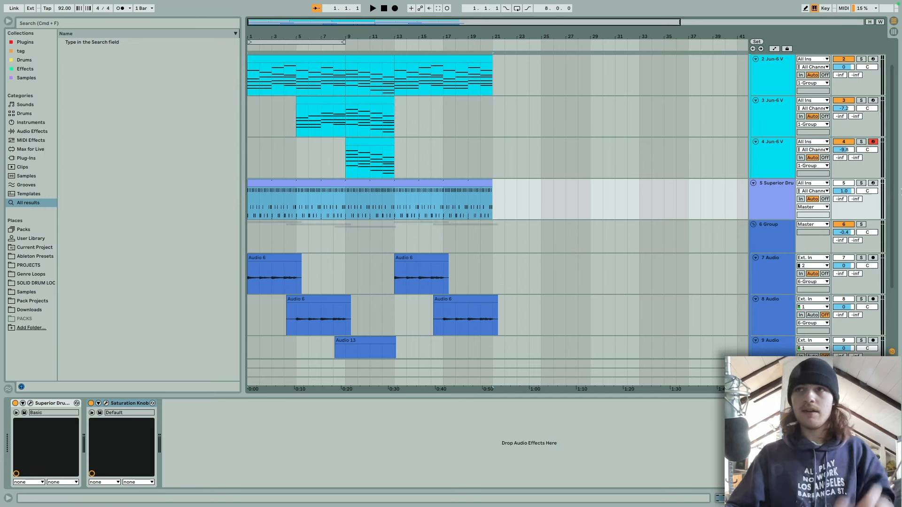
Solo the Superior Drummer track and audition the drum part from the start.
click(861, 183)
key(space)
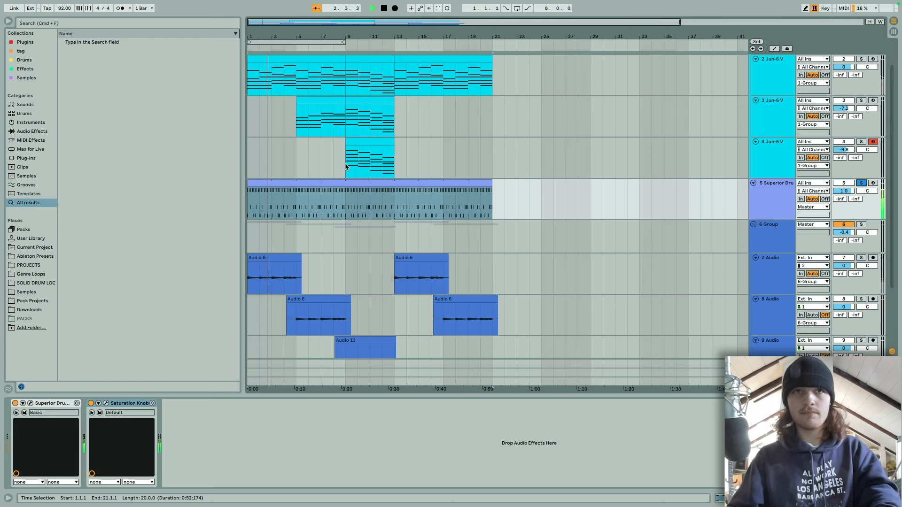
key(space)
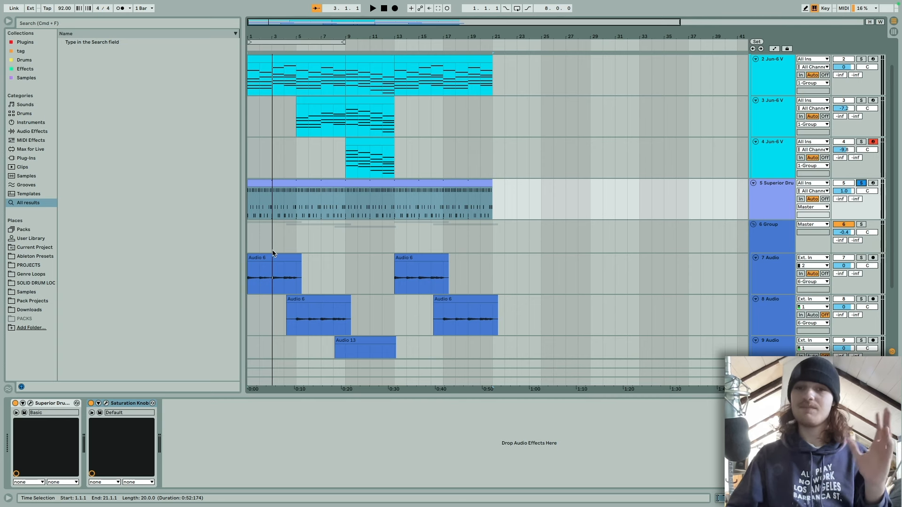
Select group 6 to show its effects chain, solo it, and audition its audio parts from bar 1.
scroll(342, 217, down, 3)
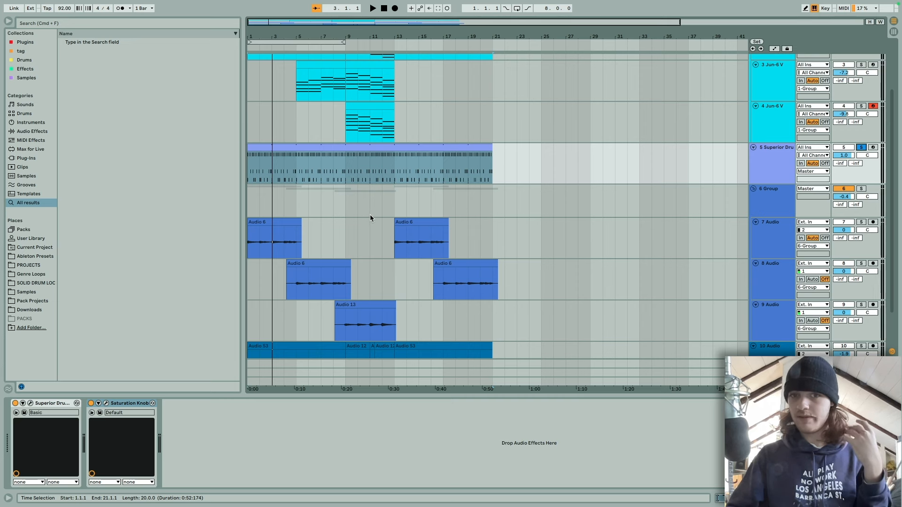
click(249, 206)
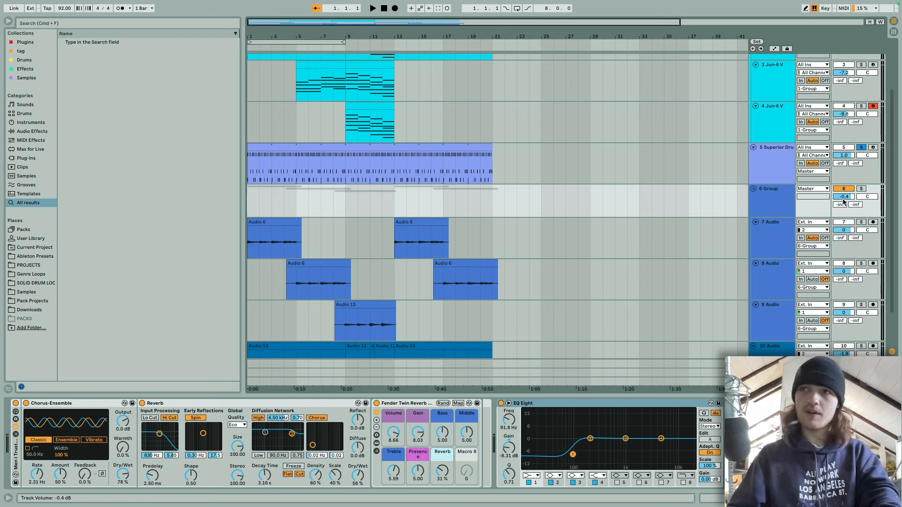
click(862, 189)
key(space)
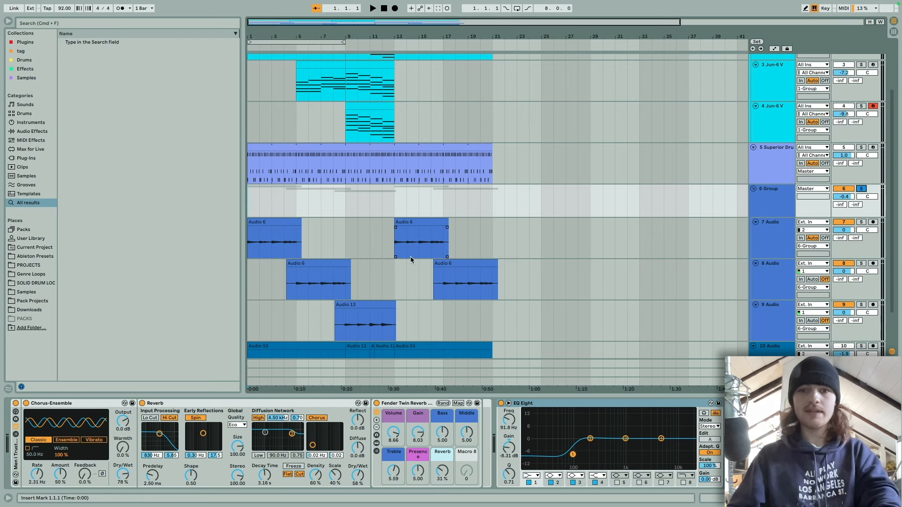
scroll(410, 256, down, 2)
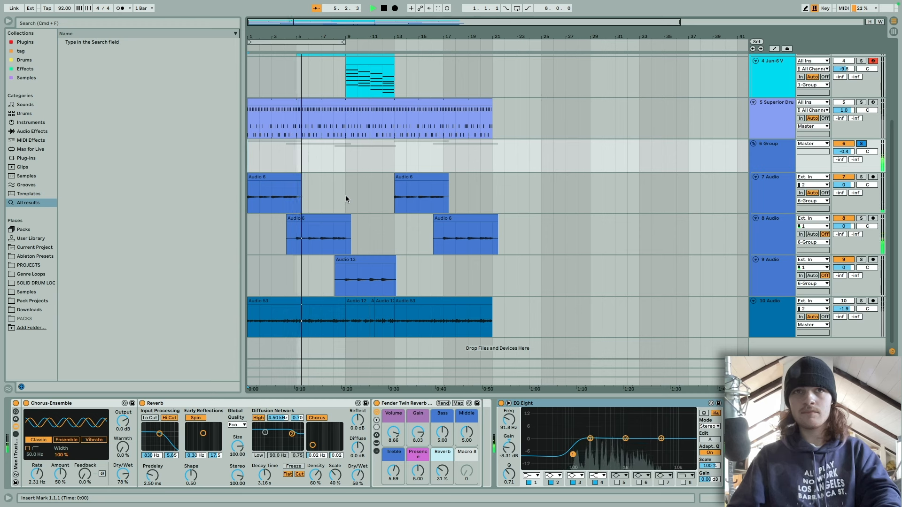
key(space)
Audition the soloed group 6 from bar 9 and clear its solo.
click(345, 195)
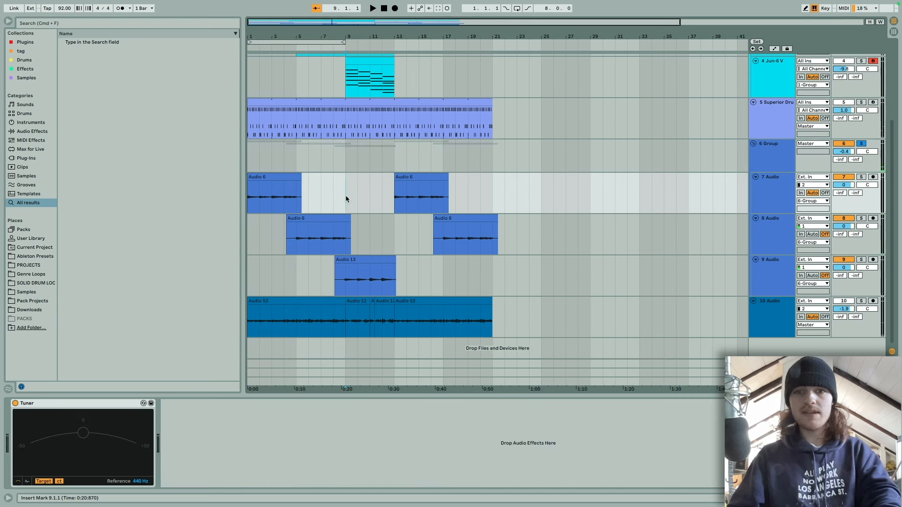
key(space)
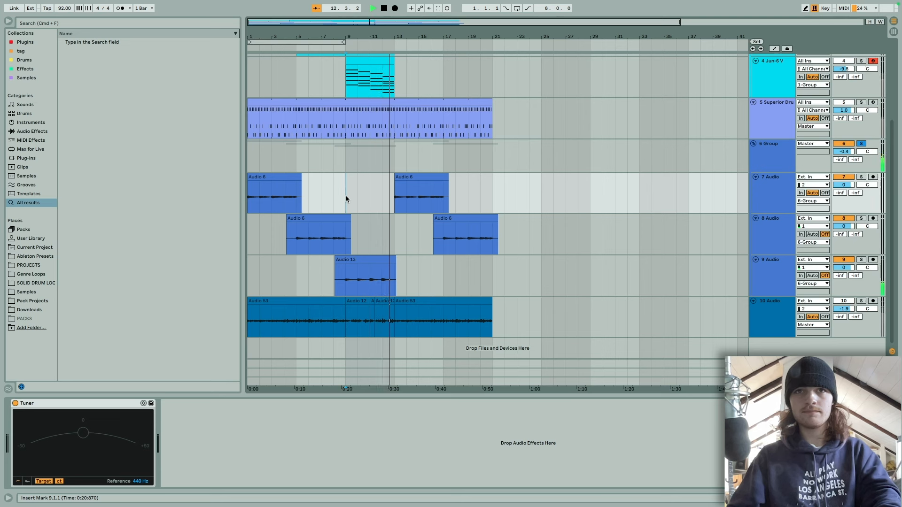
key(space)
click(861, 144)
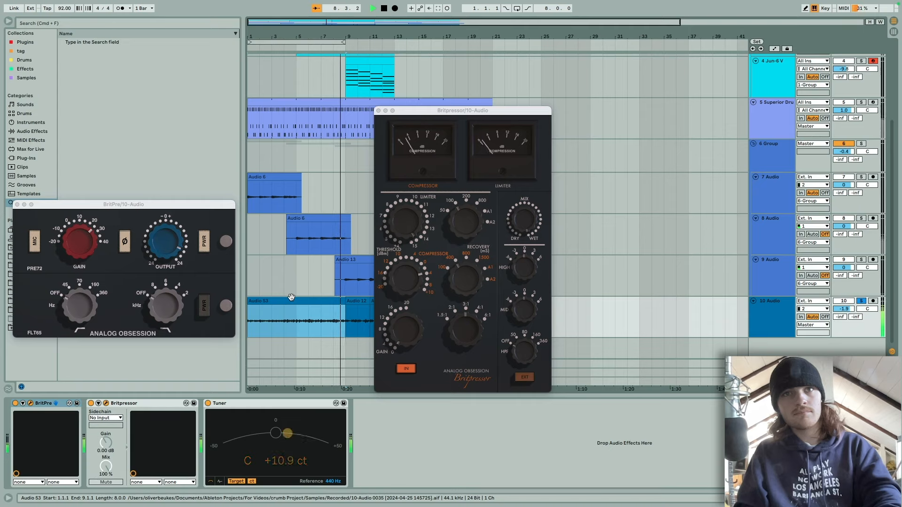
Stop playback, select audio track 10, and bring up its BritPre and Britpressor plug-ins for inspection.
key(space)
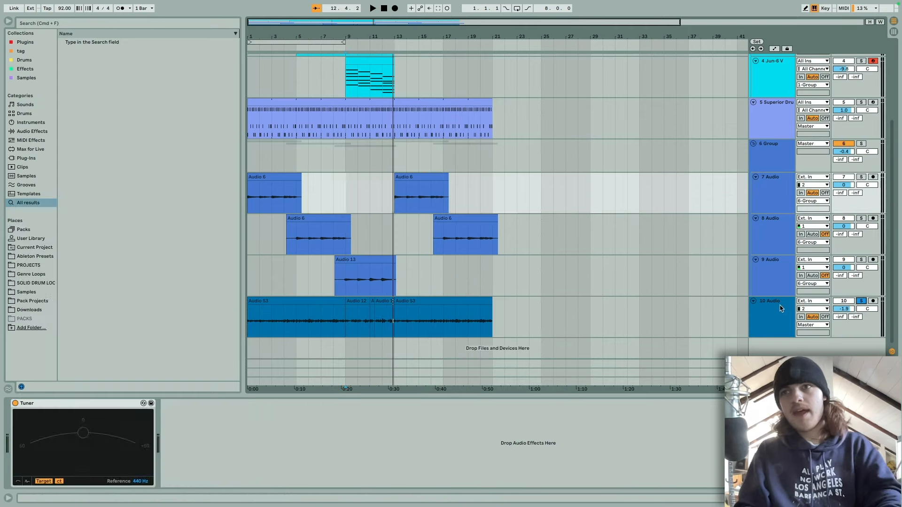
click(781, 307)
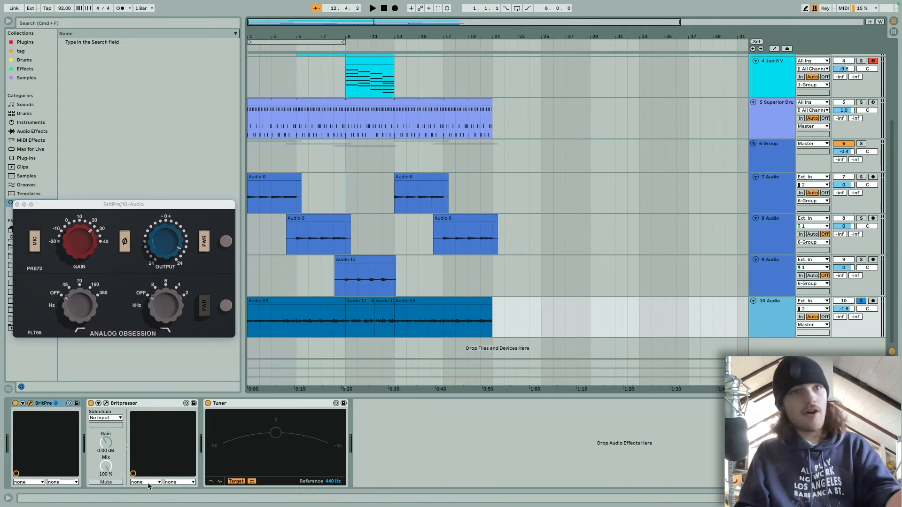
click(106, 403)
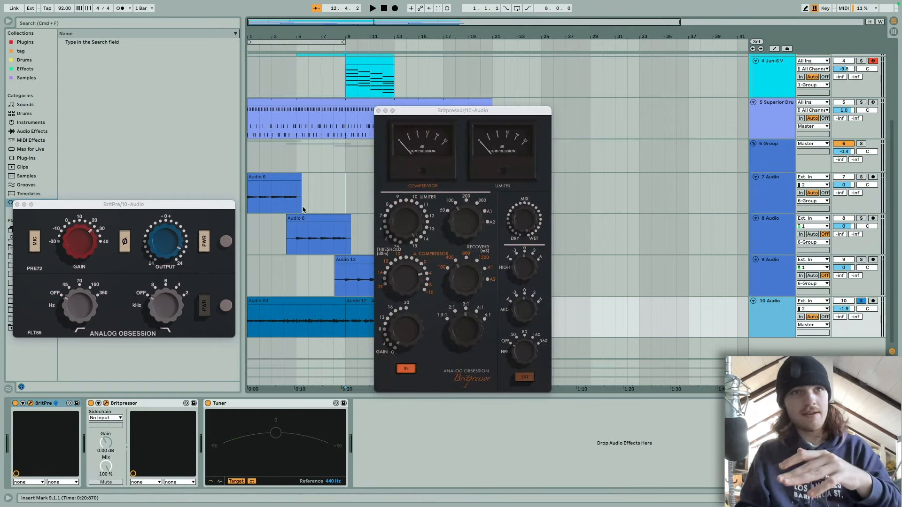
click(183, 209)
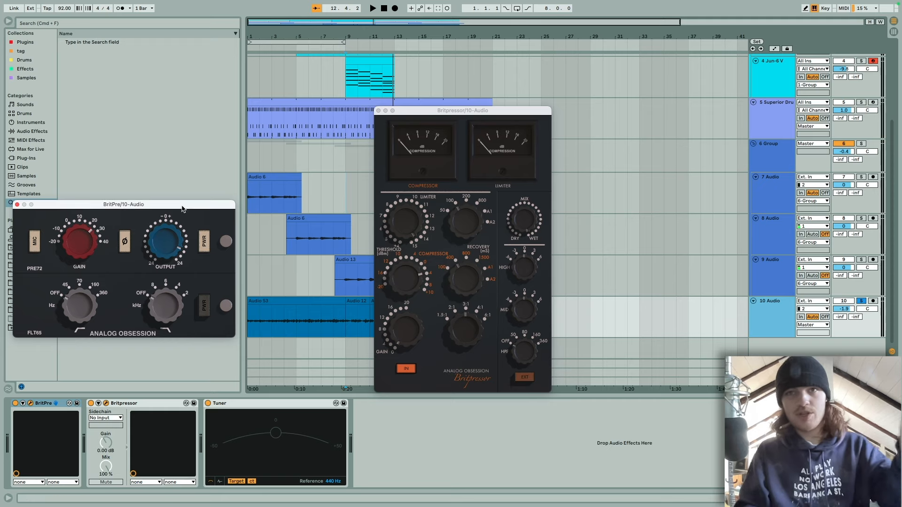